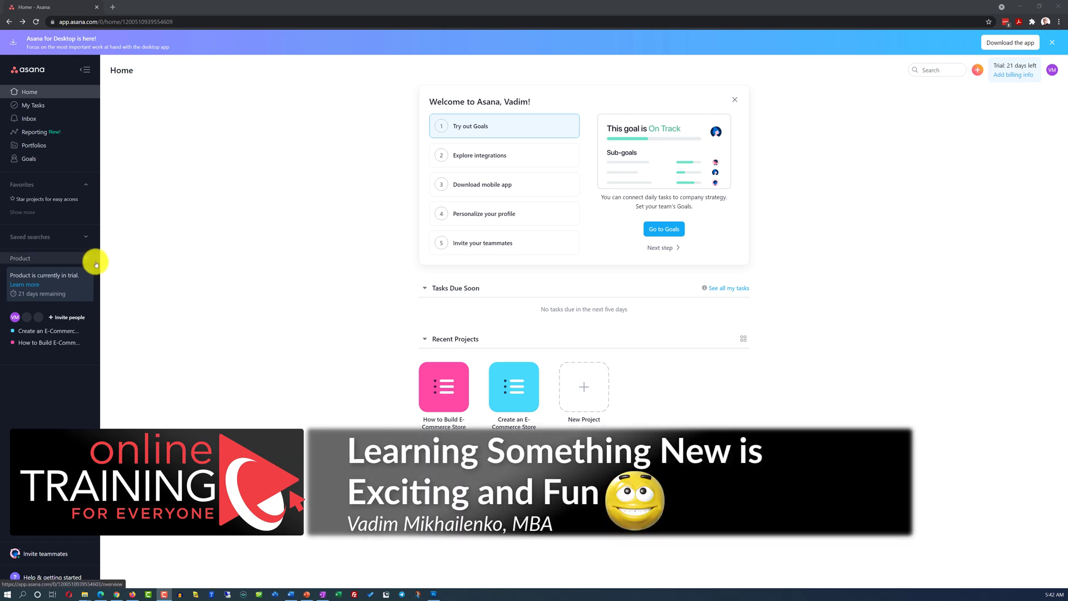
- Open the orange + create menu on the Asana Home page
{"action": "left_click", "coordinate": [87, 260]}
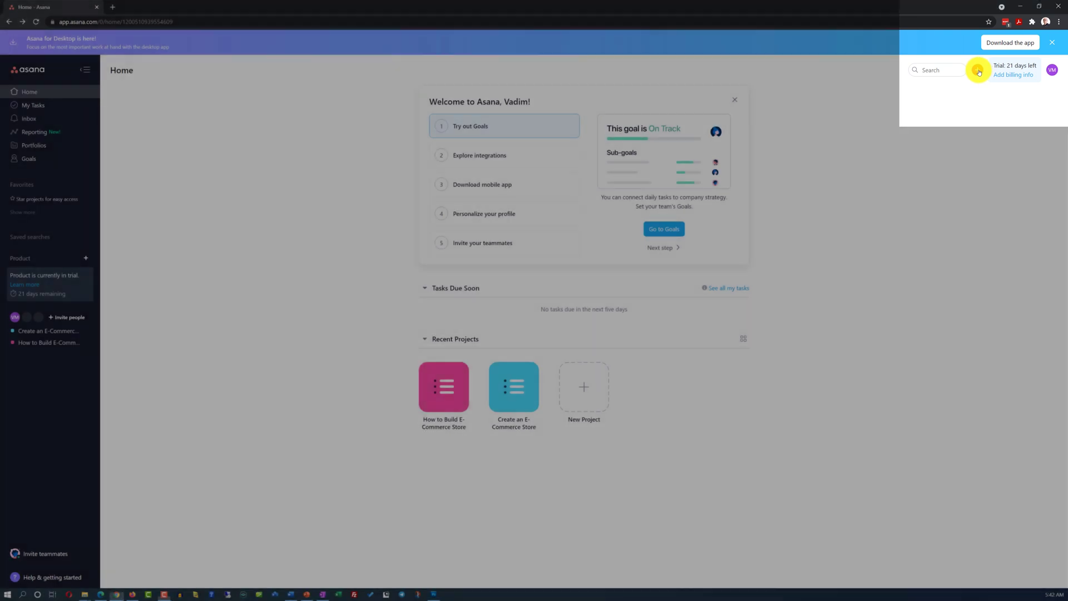
- Choose Project from the create menu and preview the Cross-Functional Project Plan template
{"action": "left_click", "coordinate": [978, 70]}
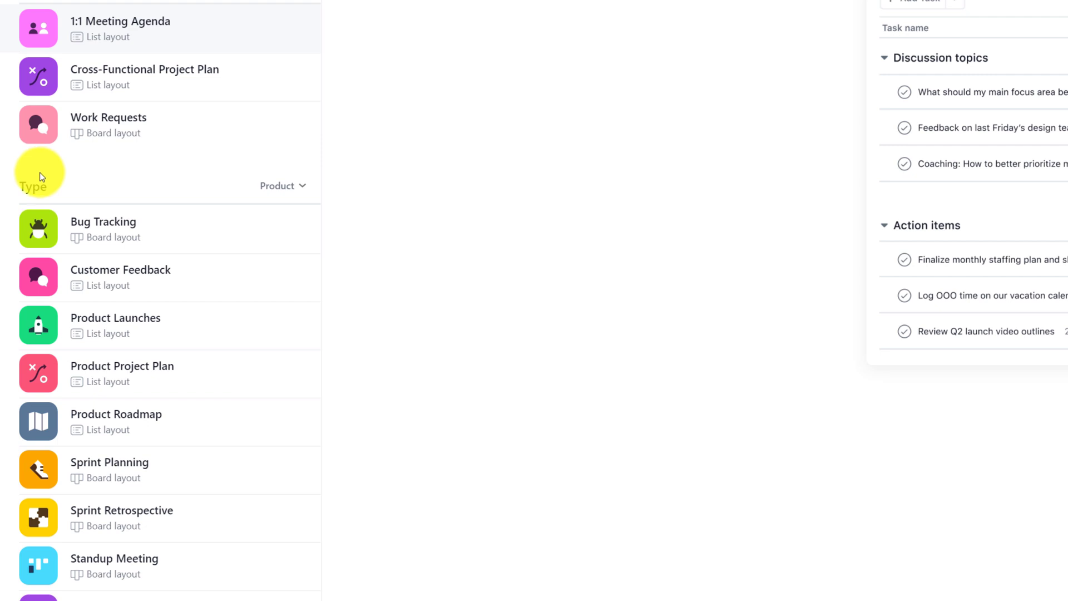
{"action": "left_click", "coordinate": [241, 85]}
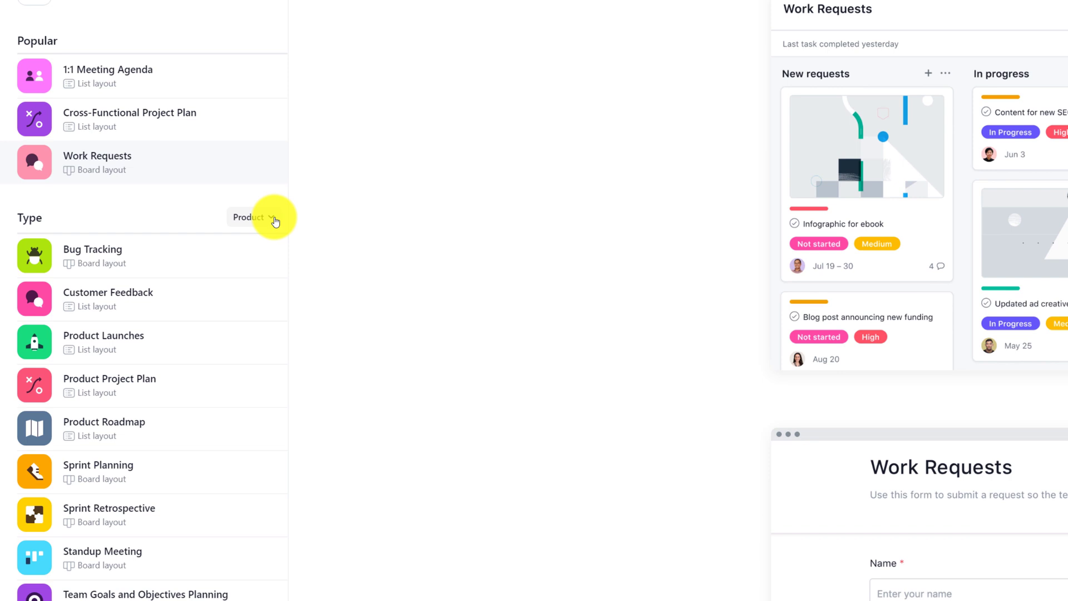
- Filter templates by type: Marketing, back to Product, then Design and Operations
{"action": "left_click", "coordinate": [251, 229]}
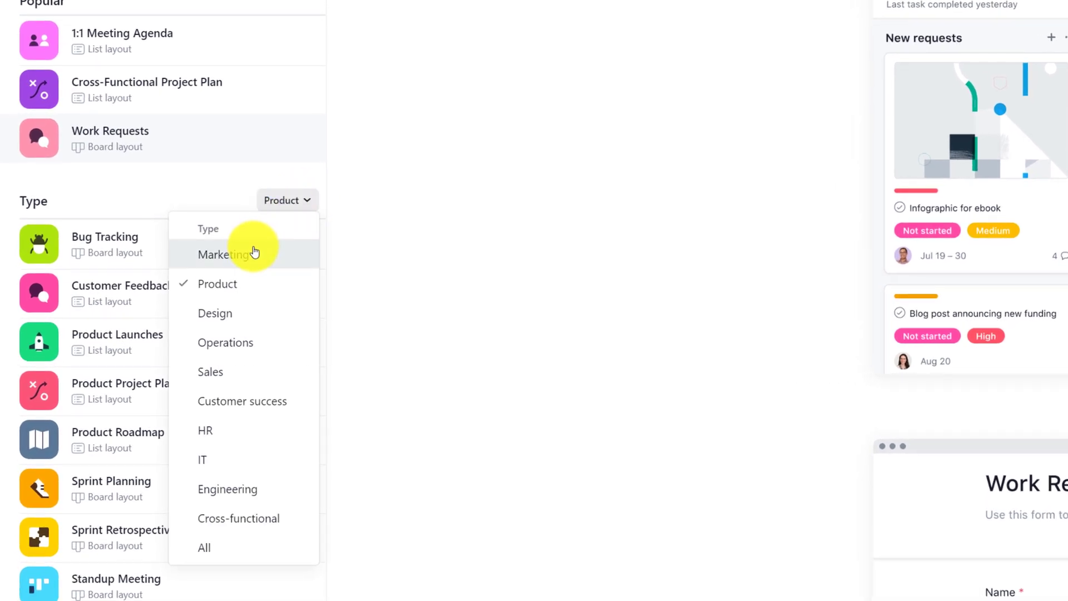
{"action": "left_click", "coordinate": [256, 255]}
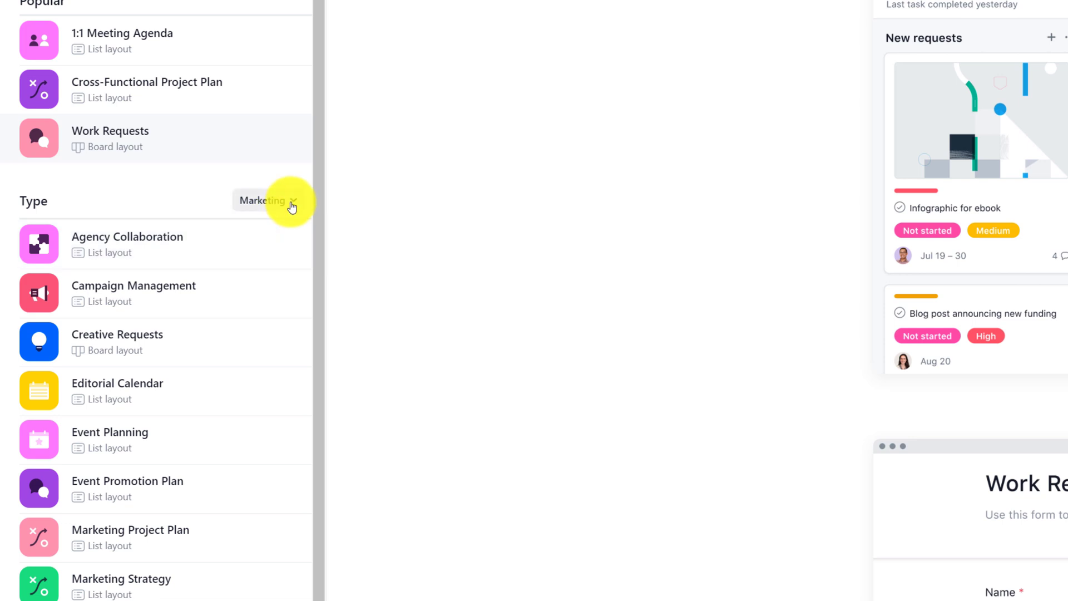
{"action": "left_click", "coordinate": [286, 205]}
{"action": "left_click", "coordinate": [239, 284]}
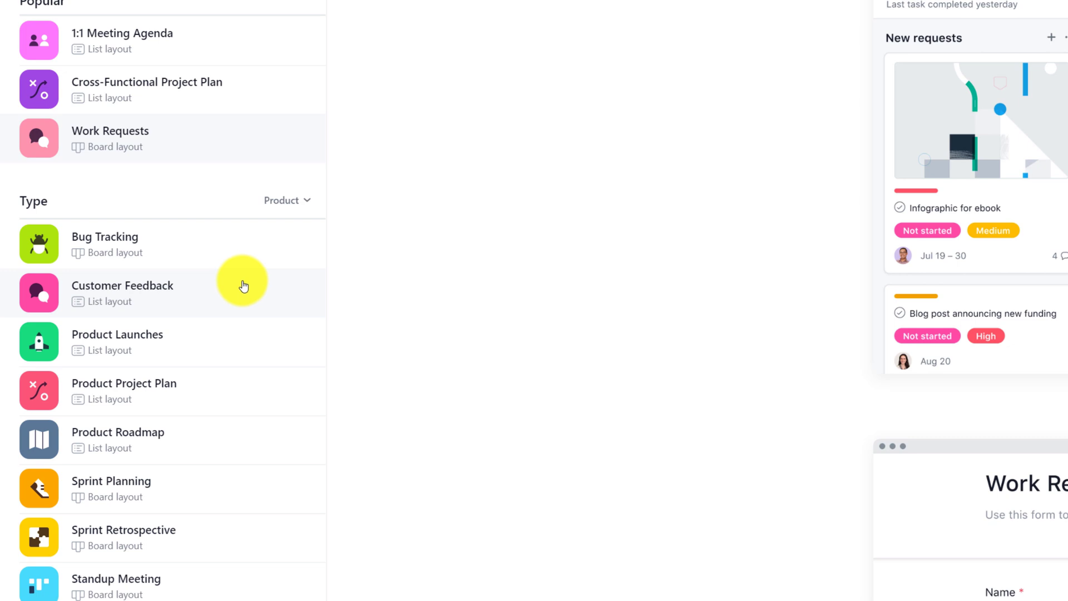
{"action": "left_click", "coordinate": [307, 208]}
{"action": "left_click", "coordinate": [260, 295]}
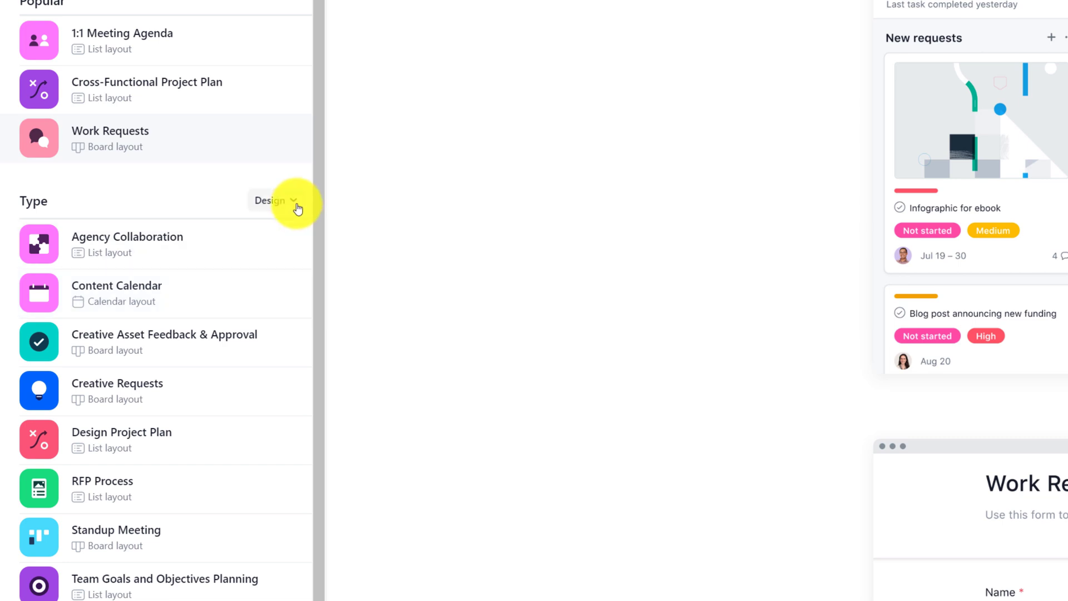
{"action": "left_click", "coordinate": [294, 204]}
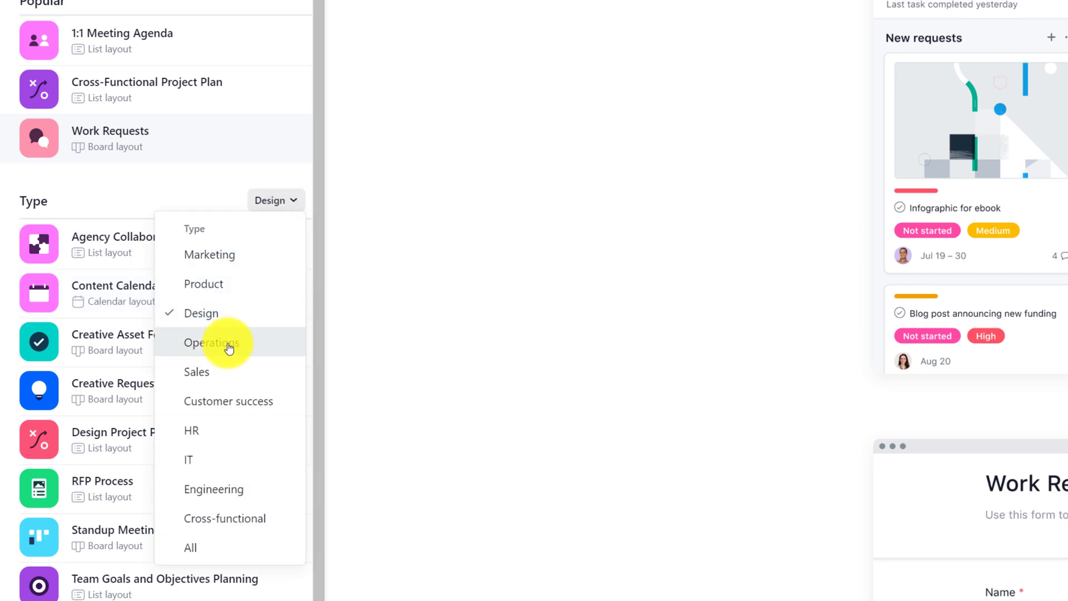
{"action": "left_click", "coordinate": [229, 348]}
- Browse Sales, Customer success, Engineering and Cross-functional templates, then reopen the type list
{"action": "left_click", "coordinate": [296, 203]}
{"action": "left_click", "coordinate": [227, 373]}
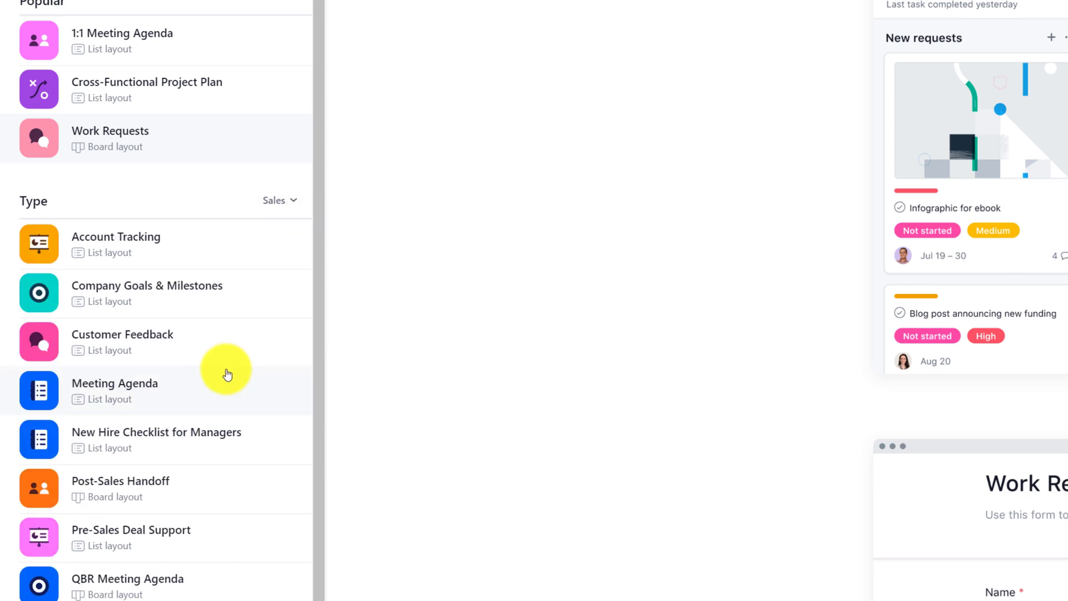
{"action": "left_click", "coordinate": [287, 206]}
{"action": "left_click", "coordinate": [249, 397]}
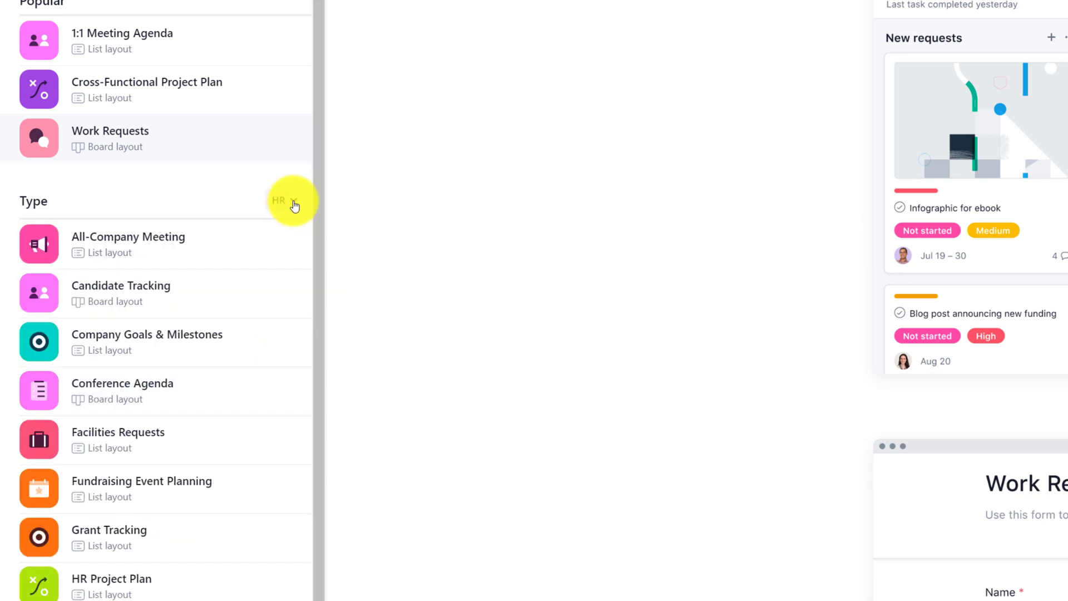
{"action": "left_click", "coordinate": [290, 205]}
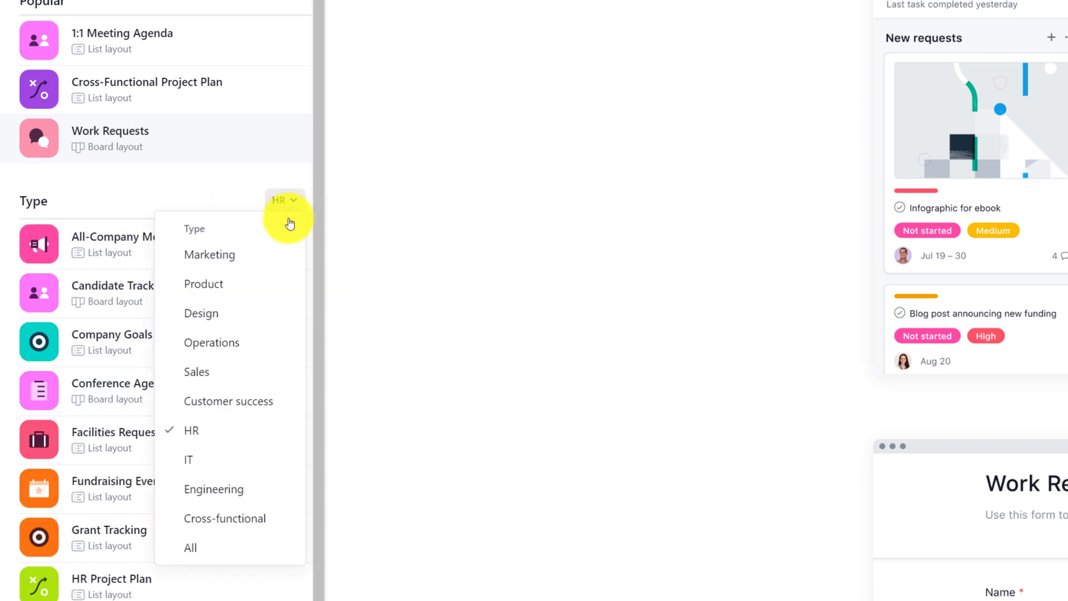
{"action": "left_click", "coordinate": [245, 488]}
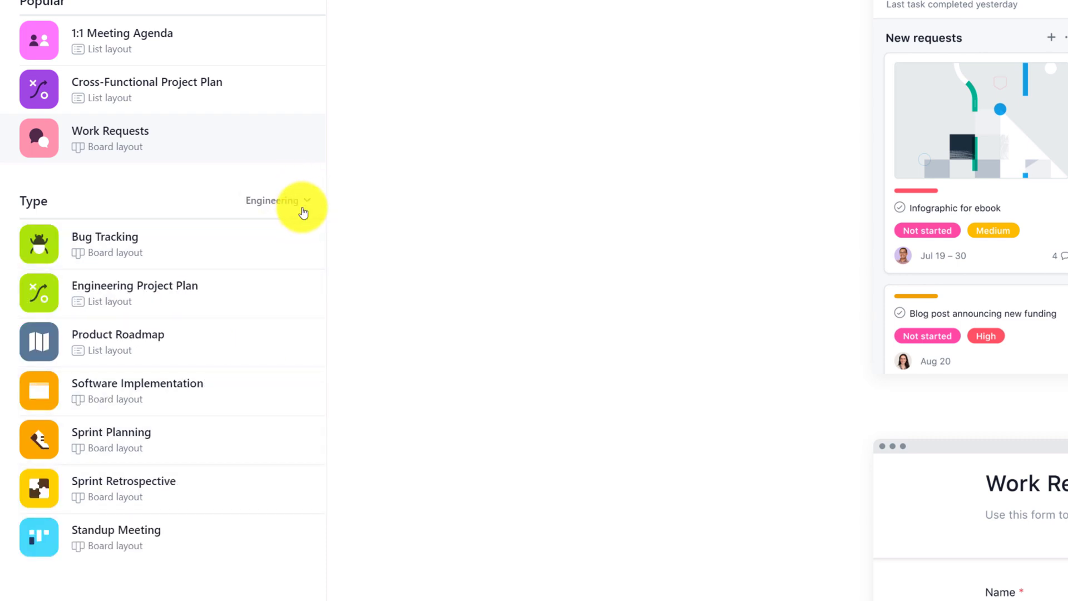
{"action": "left_click", "coordinate": [307, 201]}
{"action": "left_click", "coordinate": [262, 529]}
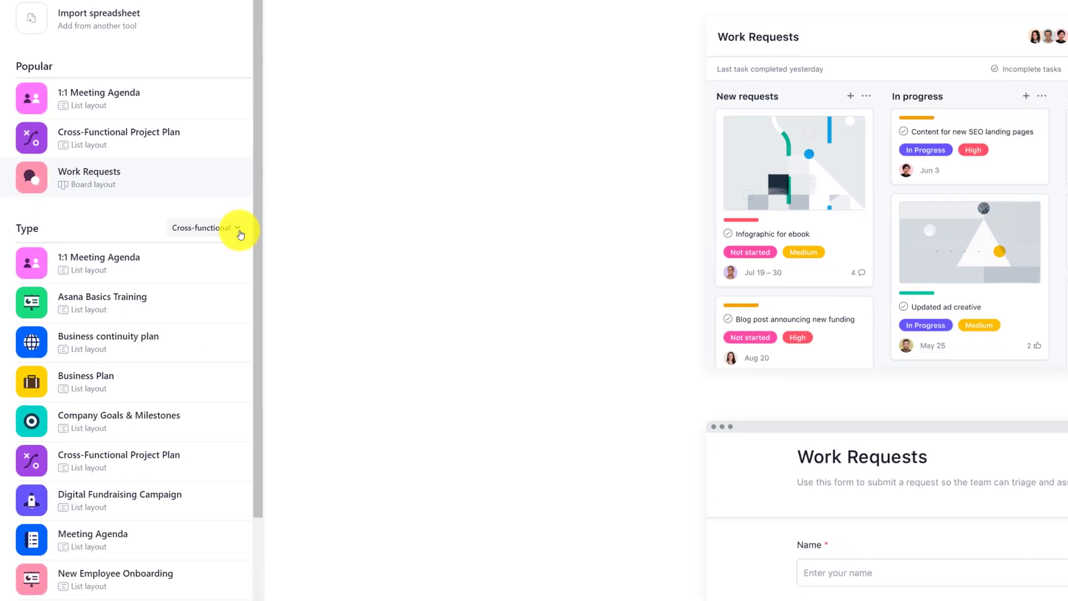
{"action": "left_click", "coordinate": [241, 234]}
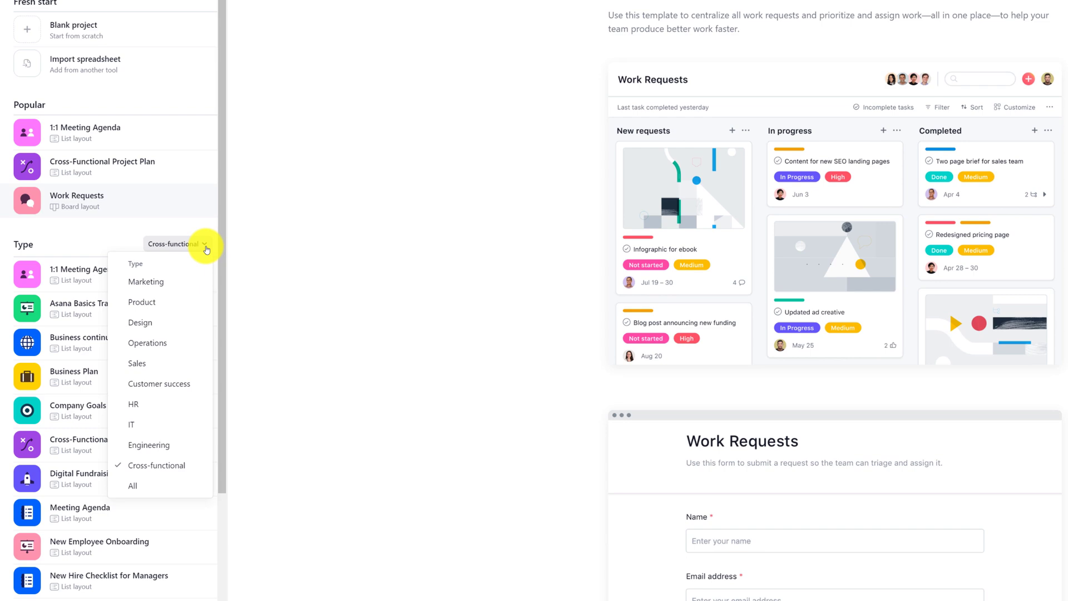
- Return to Product templates and preview Product Project Plan, then Standup Meeting
{"action": "left_click", "coordinate": [182, 294]}
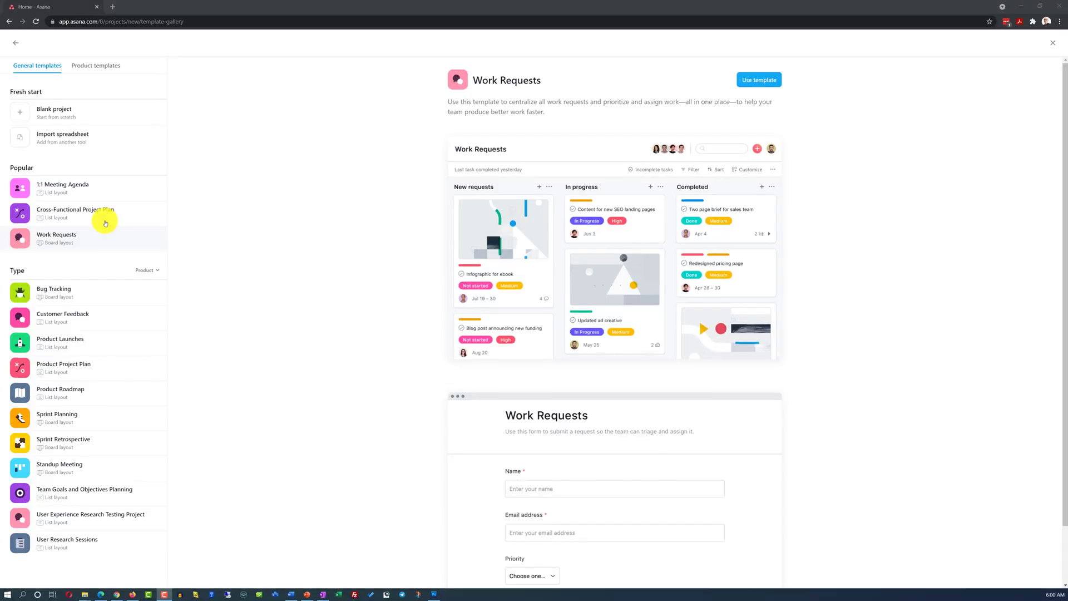
{"action": "left_click", "coordinate": [105, 365]}
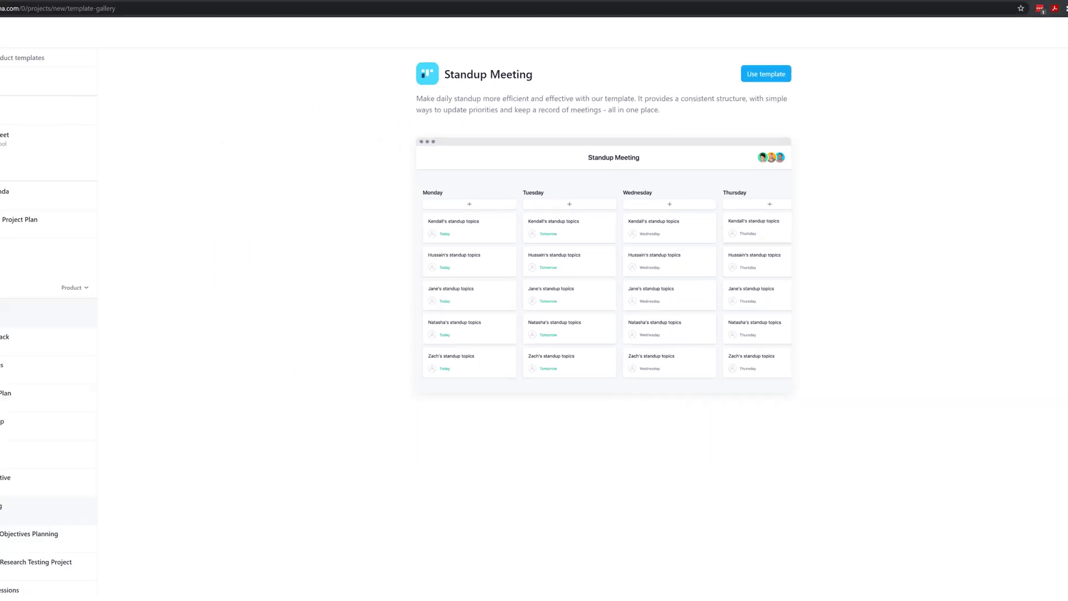
{"action": "key", "text": "F10"}
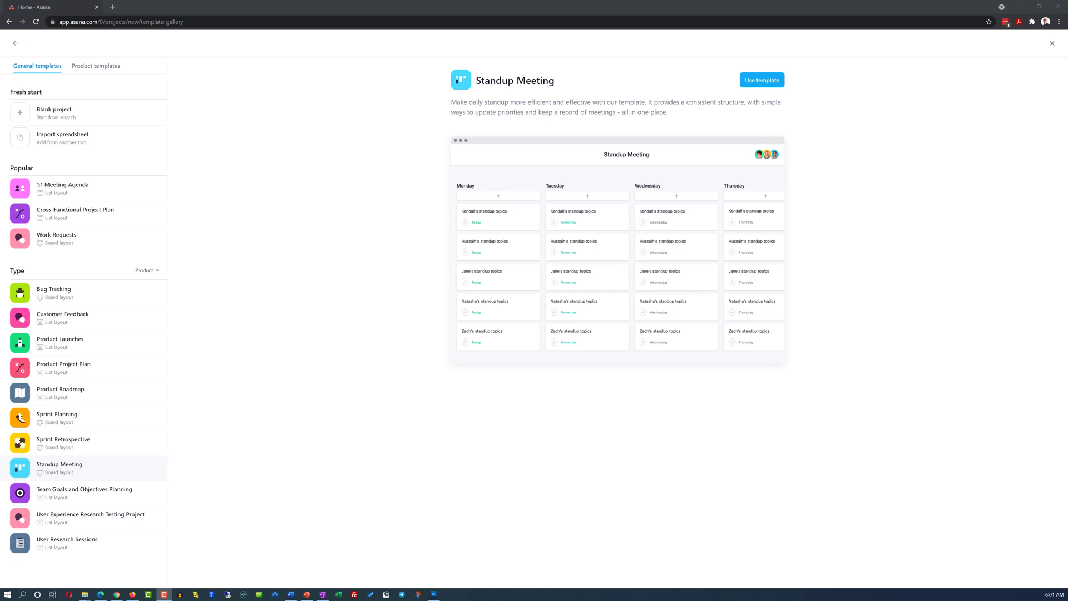
- Preview the Bug Tracking and Customer Feedback templates before returning to Product Project Plan
{"action": "left_click", "coordinate": [81, 294]}
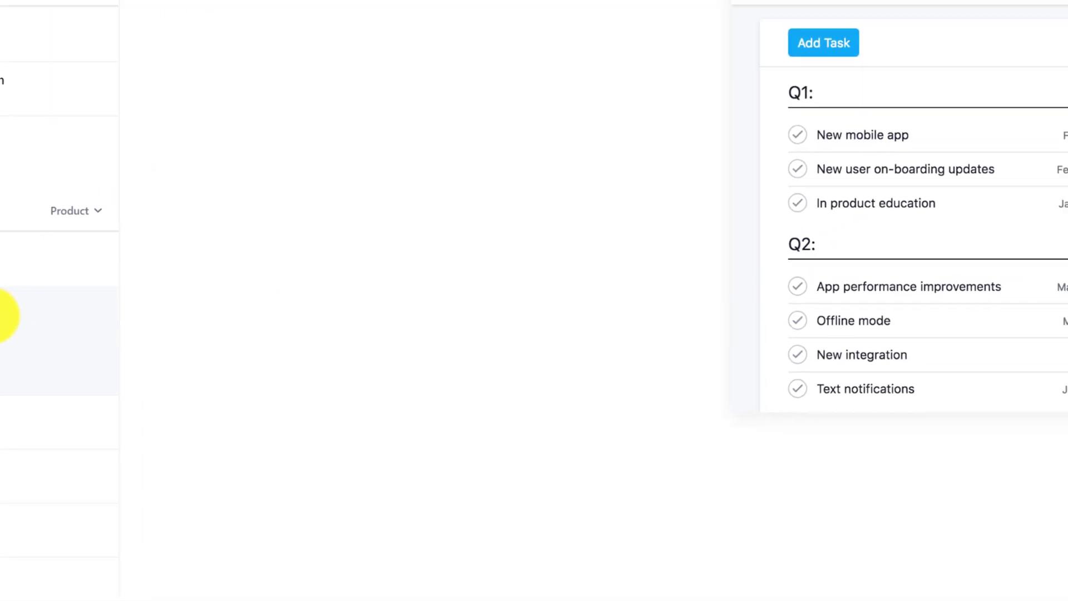
{"action": "left_click", "coordinate": [93, 276]}
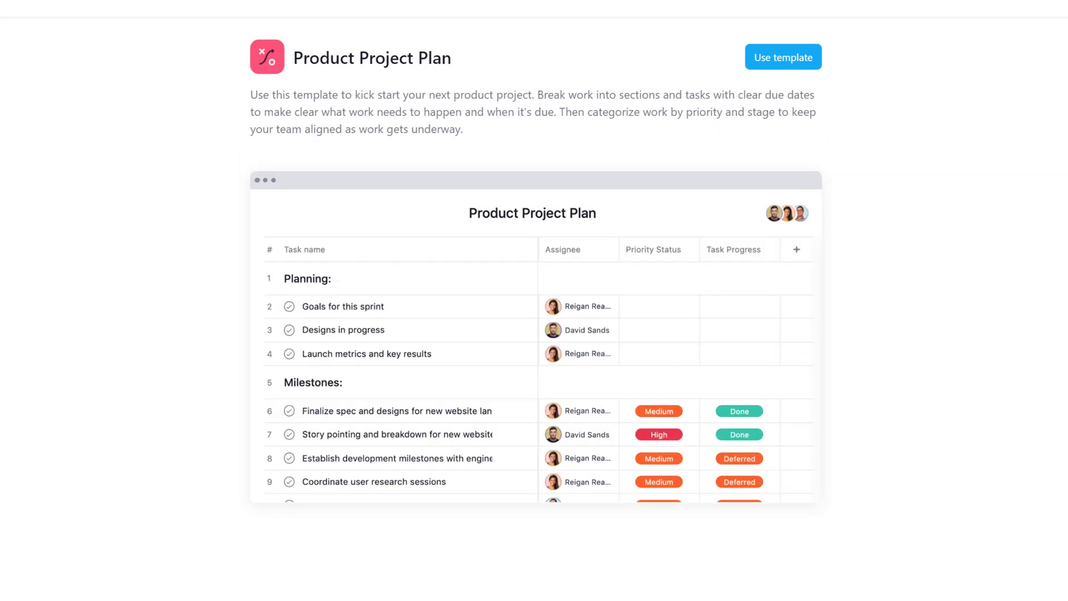
- Use the Product Project Plan template and name the project 'Hardware Upgrade', public to Product
{"action": "left_click", "coordinate": [779, 55]}
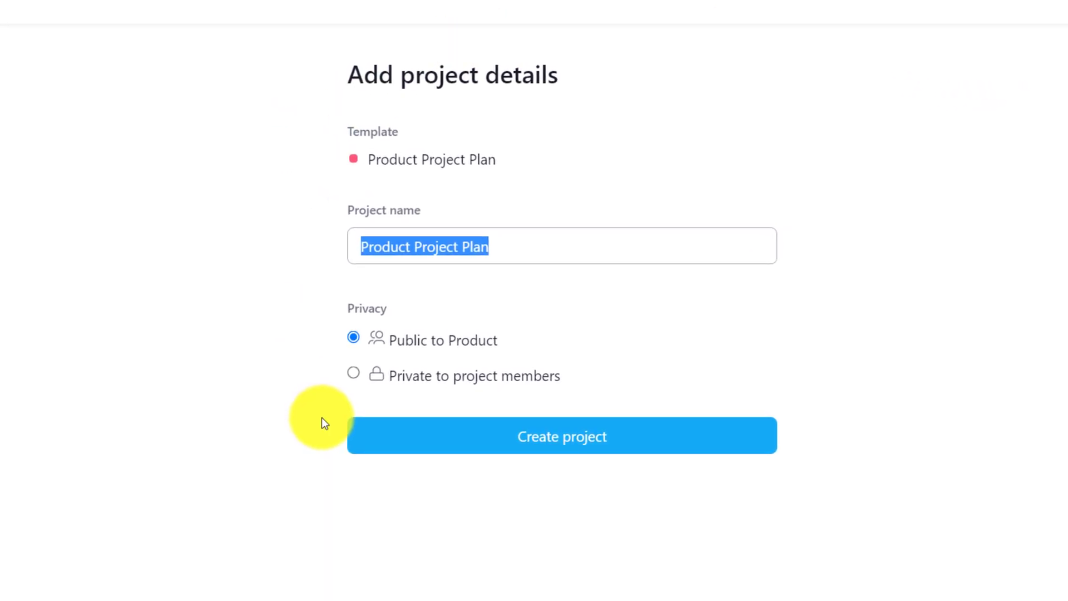
{"action": "type", "text": "Hardware Upgrade"}
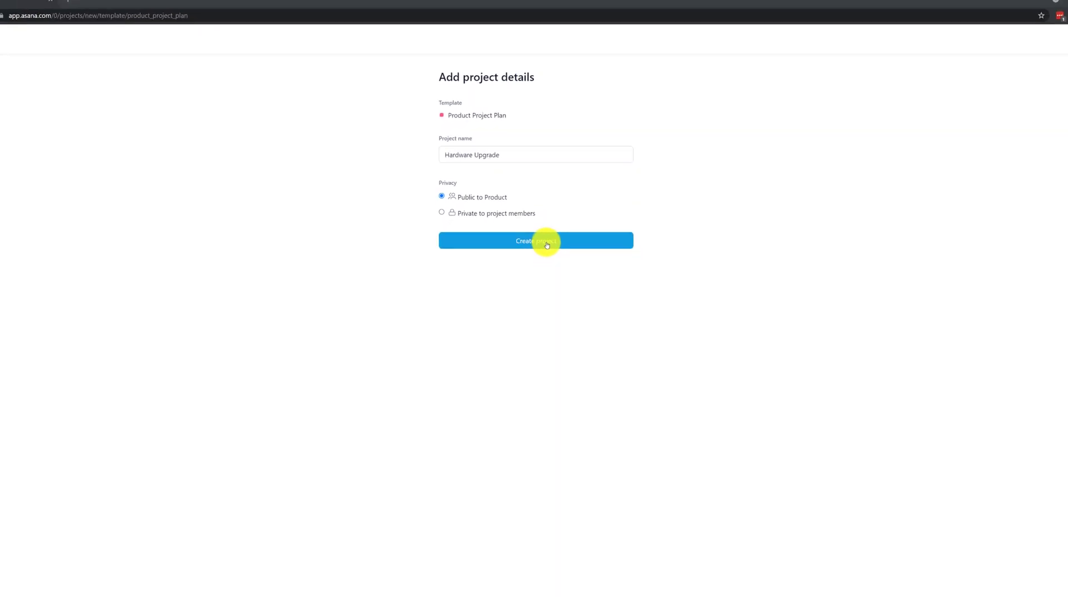
- Create the Hardware Upgrade project and view its example tasks in List view
{"action": "left_click", "coordinate": [555, 287]}
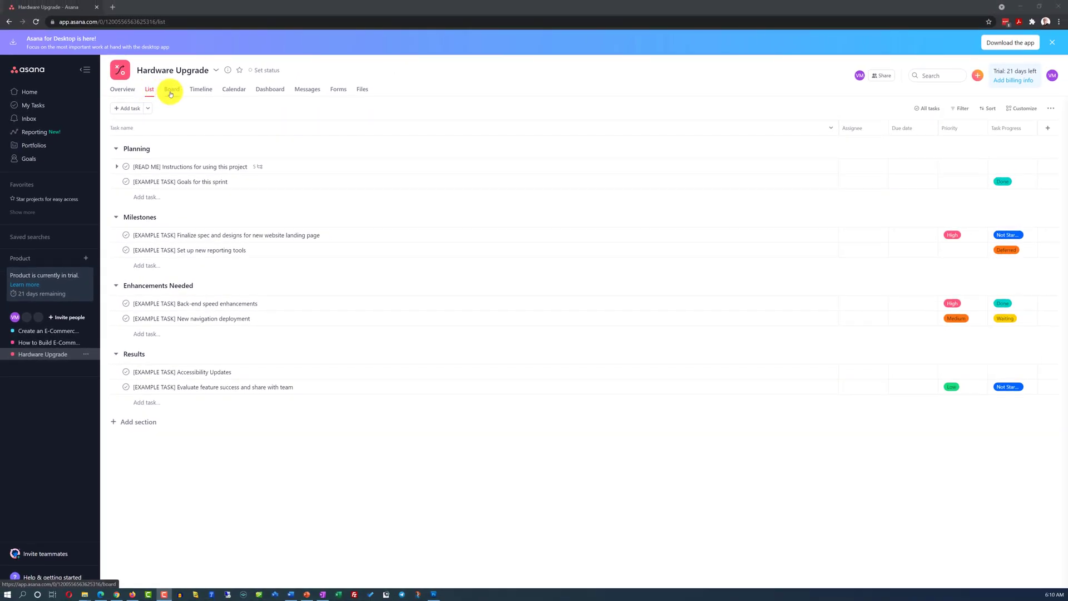
- Show the Hardware Upgrade project as a Board, a Timeline, then a July 2021 Calendar
{"action": "left_click", "coordinate": [171, 92]}
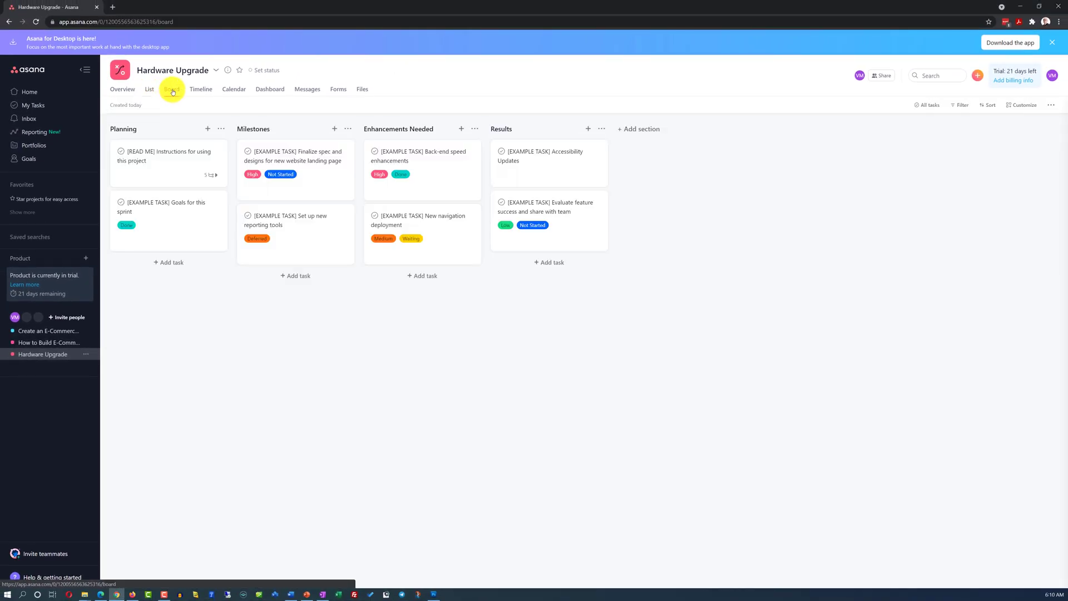
{"action": "left_click", "coordinate": [202, 89]}
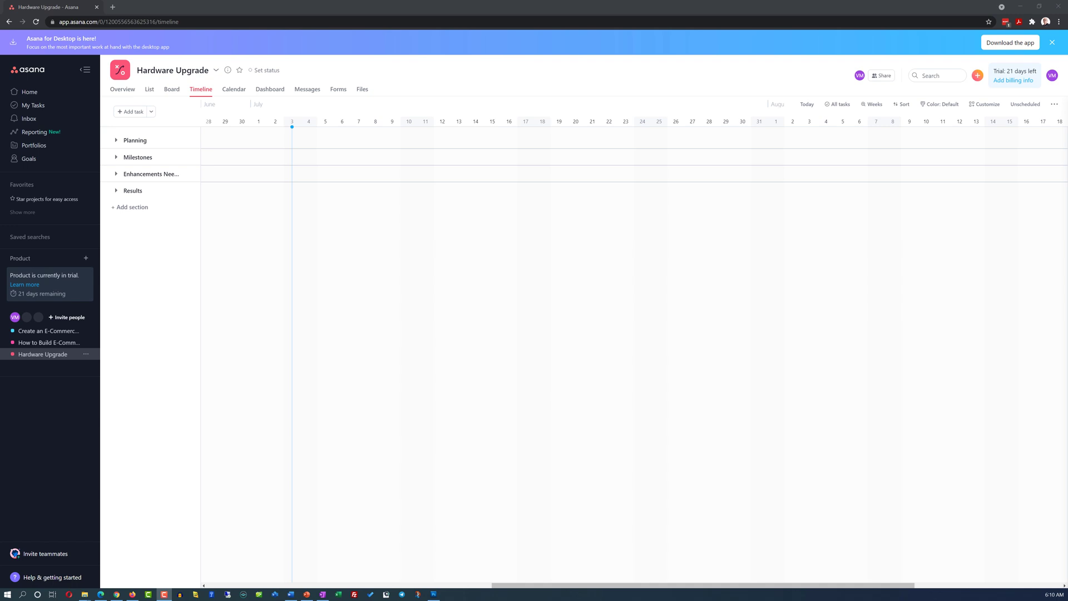
{"action": "left_click", "coordinate": [235, 89]}
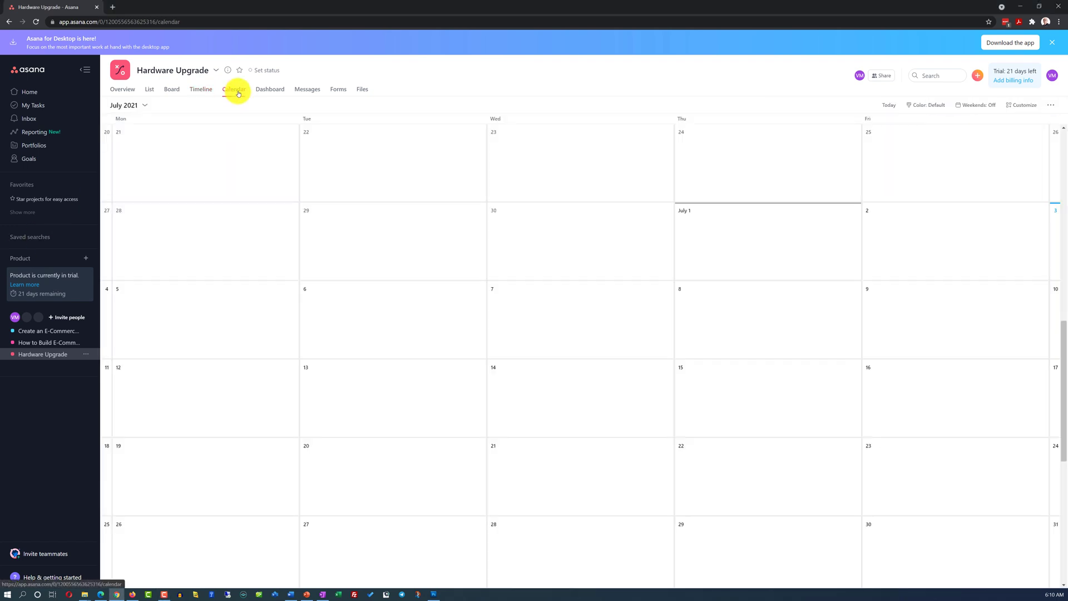